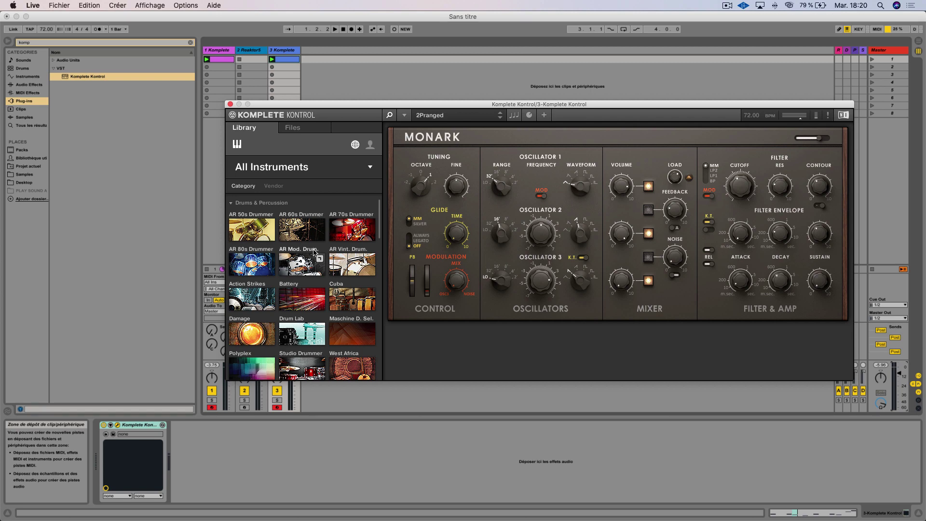
Filter the Komplete Kontrol instrument library to Monark, look at its available banks, and close the plug-in window.
scroll(308, 255, down, 10)
click(307, 343)
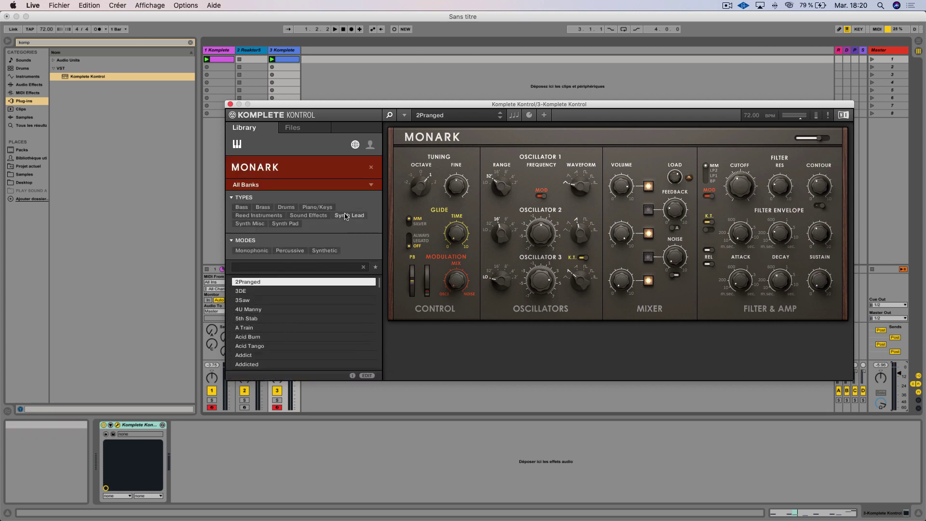
click(371, 185)
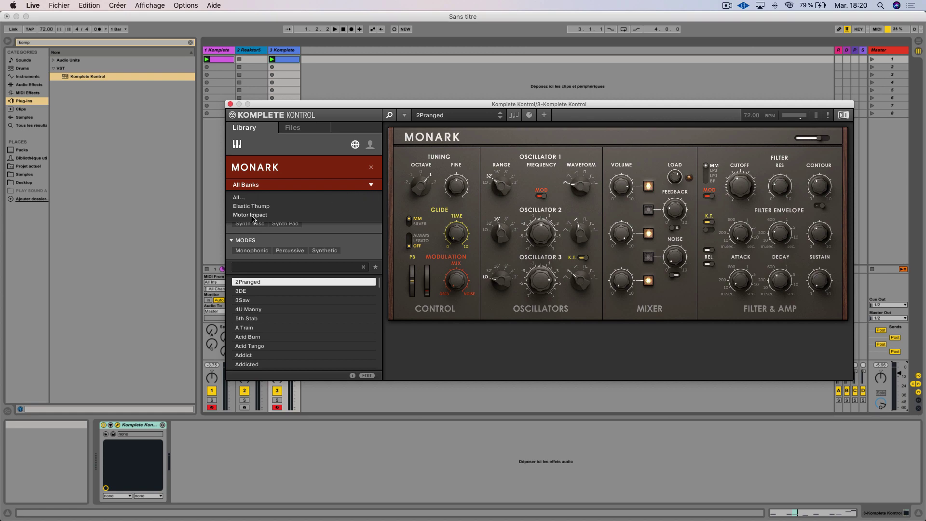
click(231, 105)
click(231, 104)
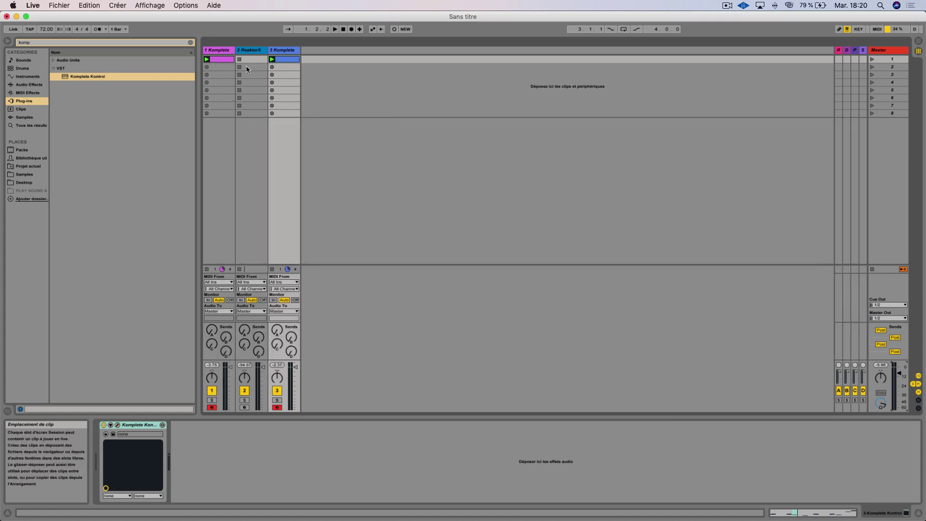
Open Reaktor on track 2, look through its Player instruments around Monark, and close the plug-in window.
click(254, 50)
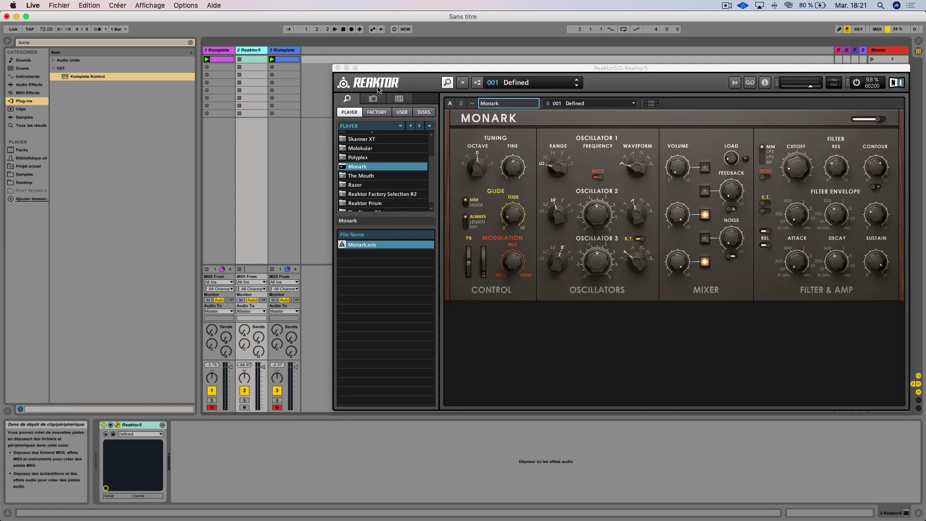
click(349, 114)
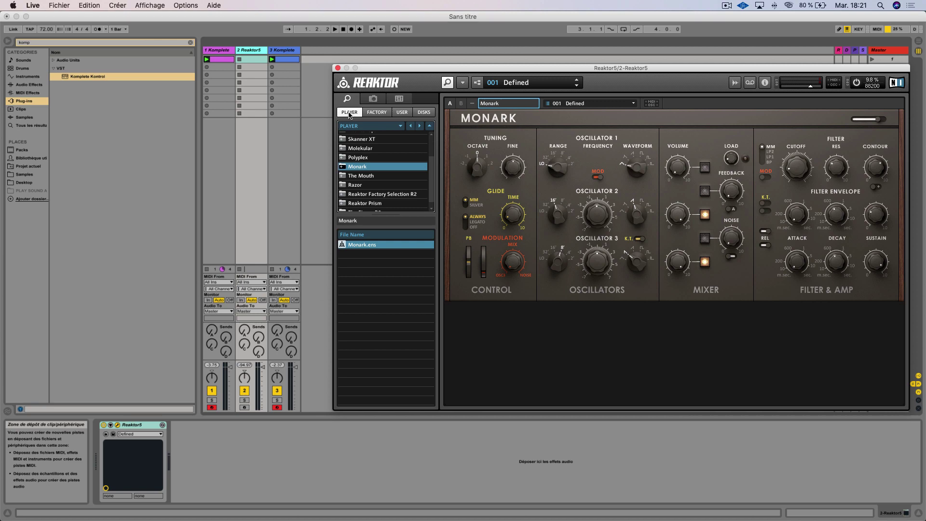
scroll(362, 168, up, 2)
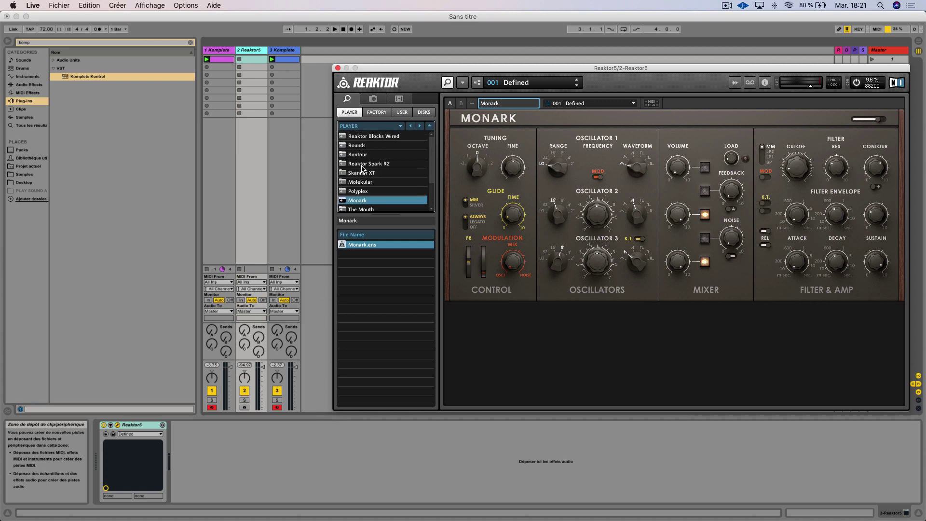
scroll(362, 168, down, 2)
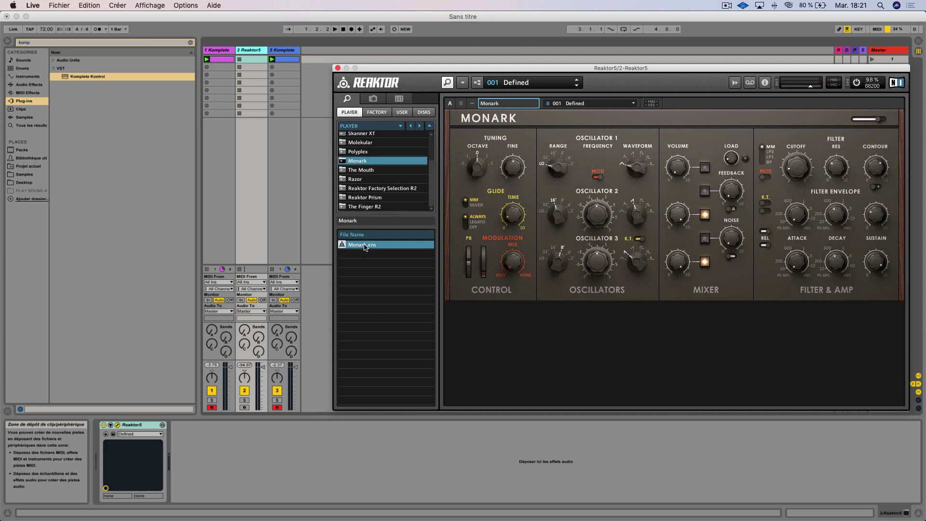
click(338, 68)
Switch to Chrome and read the Minimoog document, covering its characteristics, sound sources and control panel picture.
mouse_move(484, 519)
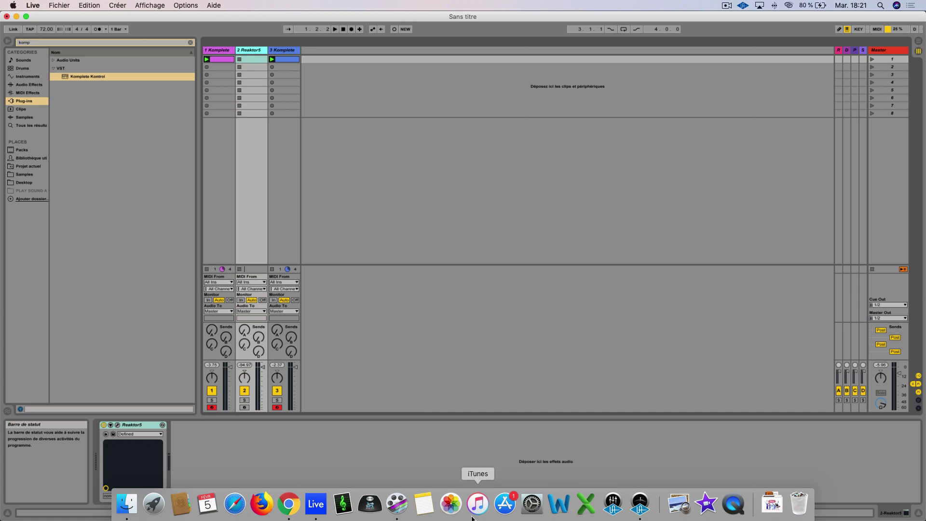
click(289, 504)
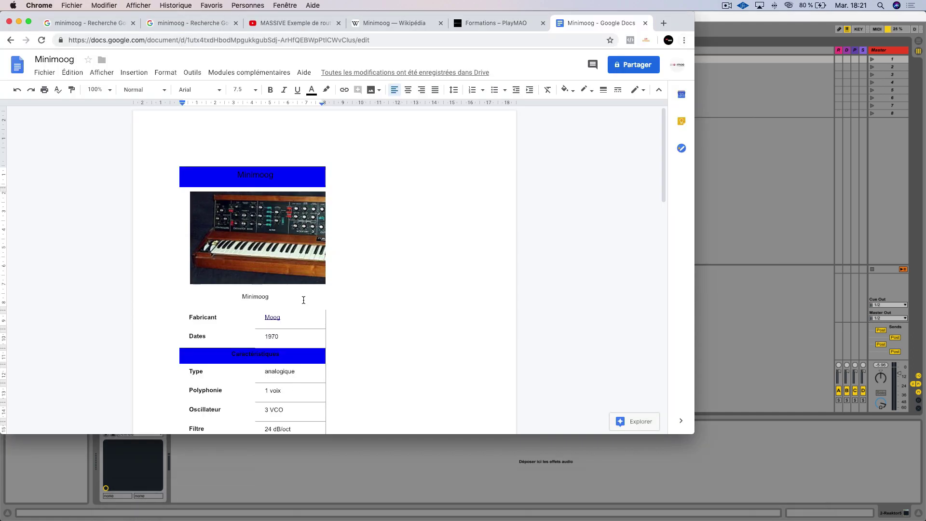
scroll(304, 307, down, 5)
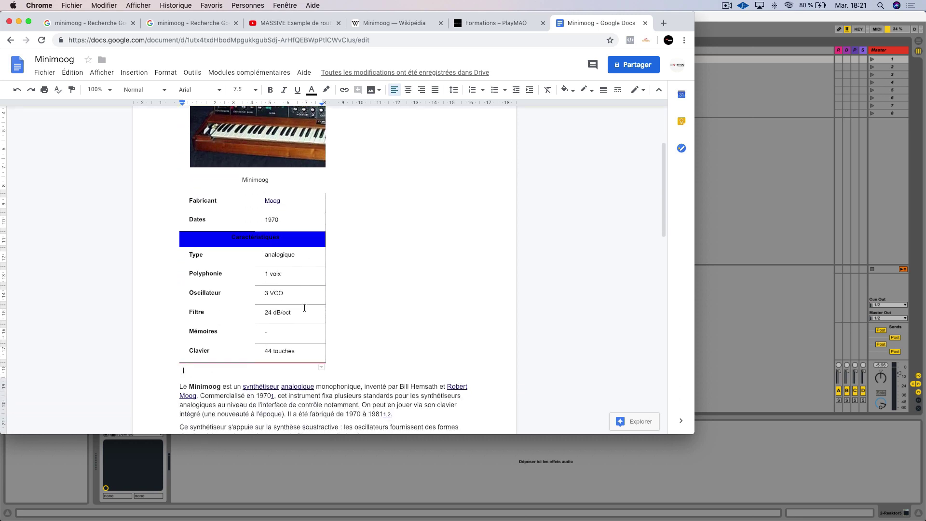
scroll(305, 307, down, 2)
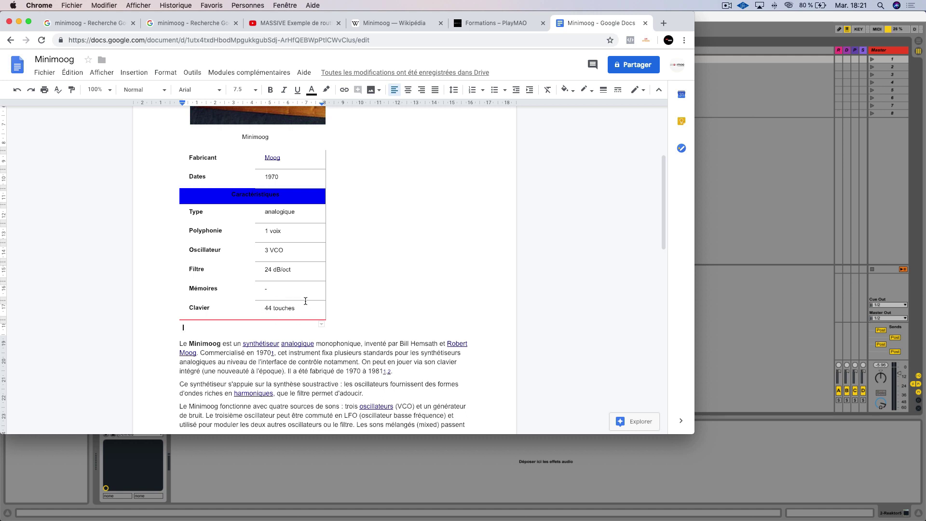
scroll(299, 318, down, 2)
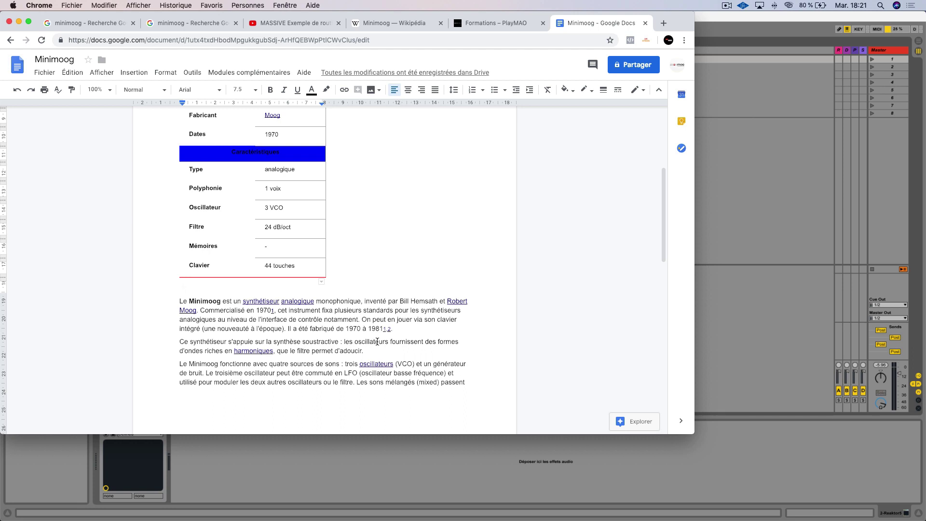
scroll(303, 350, down, 1)
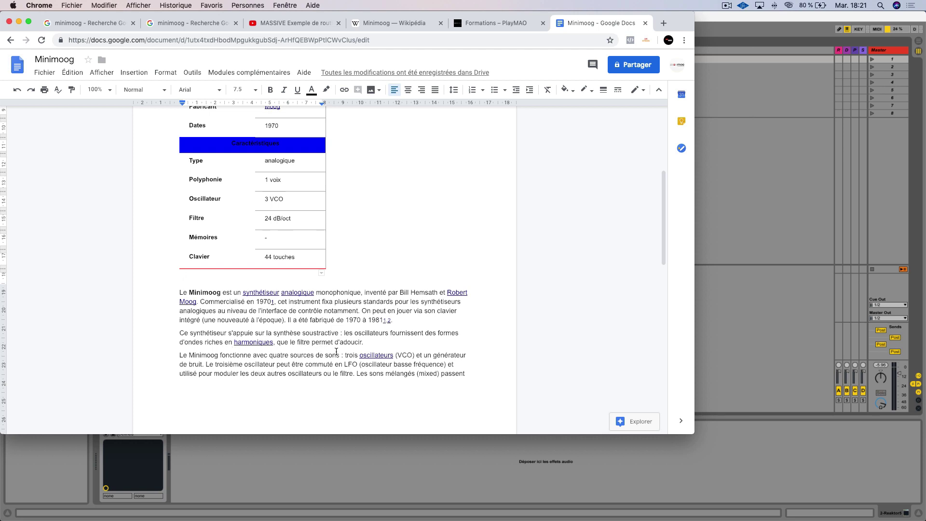
scroll(336, 352, down, 5)
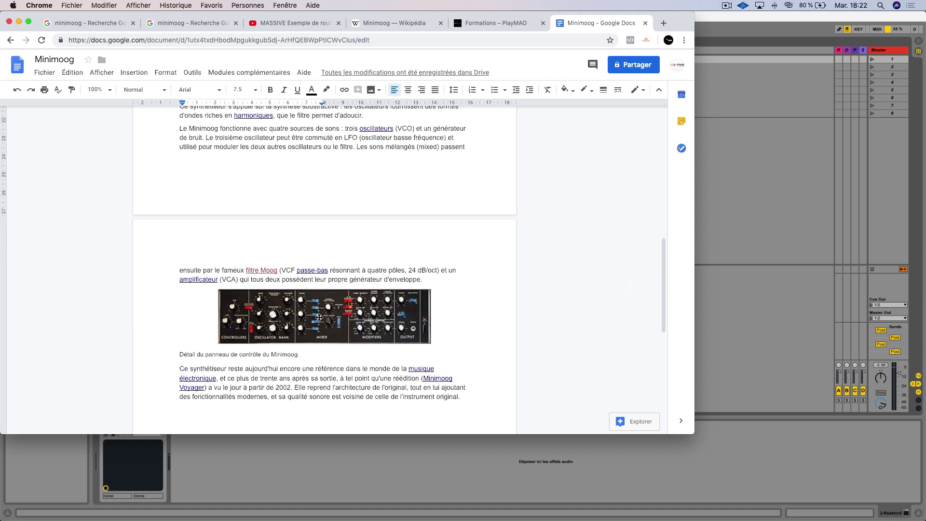
scroll(319, 317, down, 3)
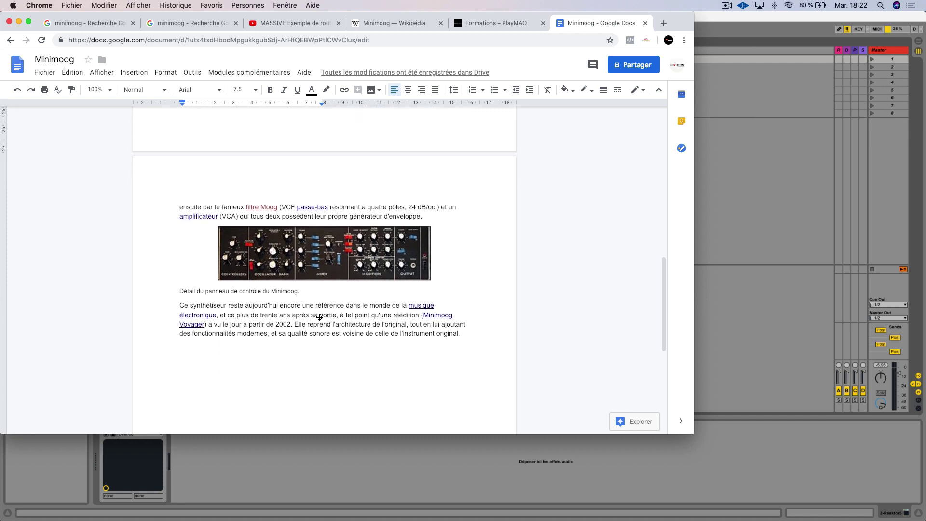
scroll(319, 317, up, 5)
View the Minimoog Model D pictures in the two image search pages, and minimize the browser.
click(109, 23)
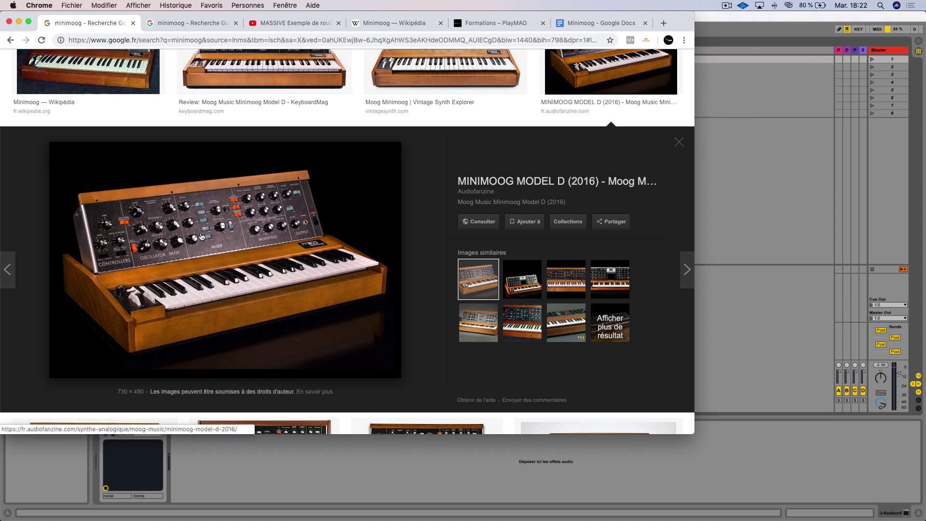
scroll(202, 236, up, 3)
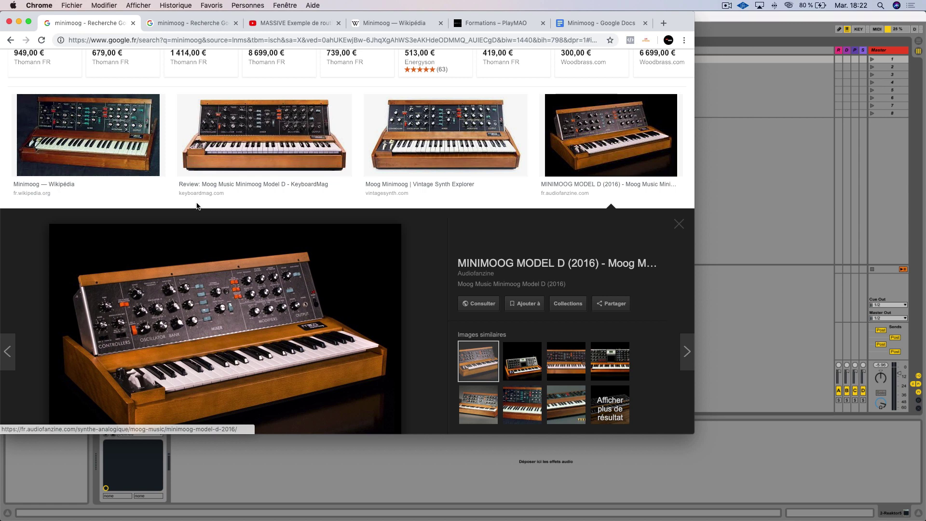
click(192, 25)
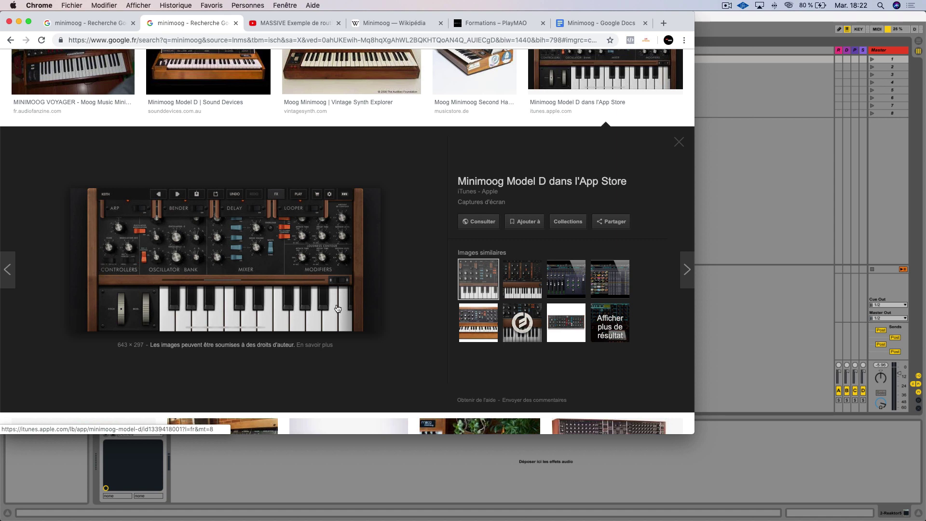
click(18, 22)
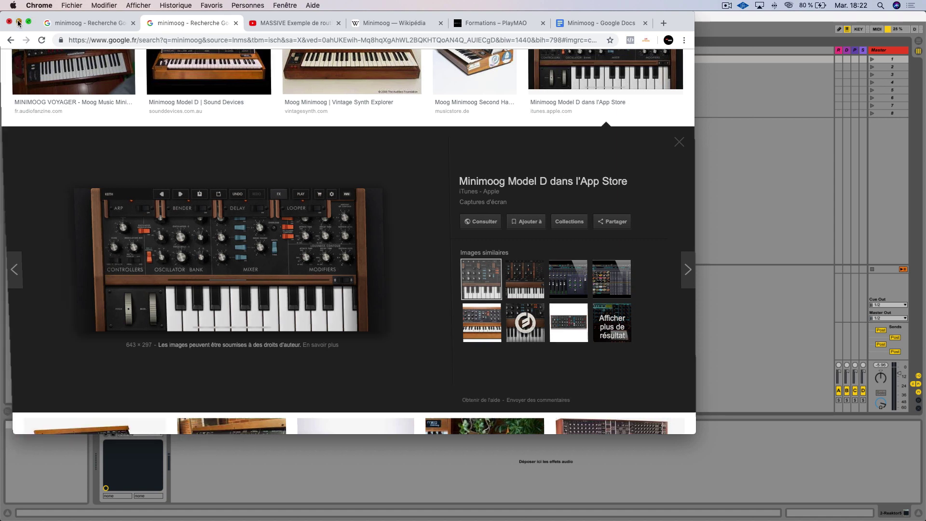
Open Komplete Kontrol on track 3, view Monark's additional settings page, and return to its main panel.
click(259, 52)
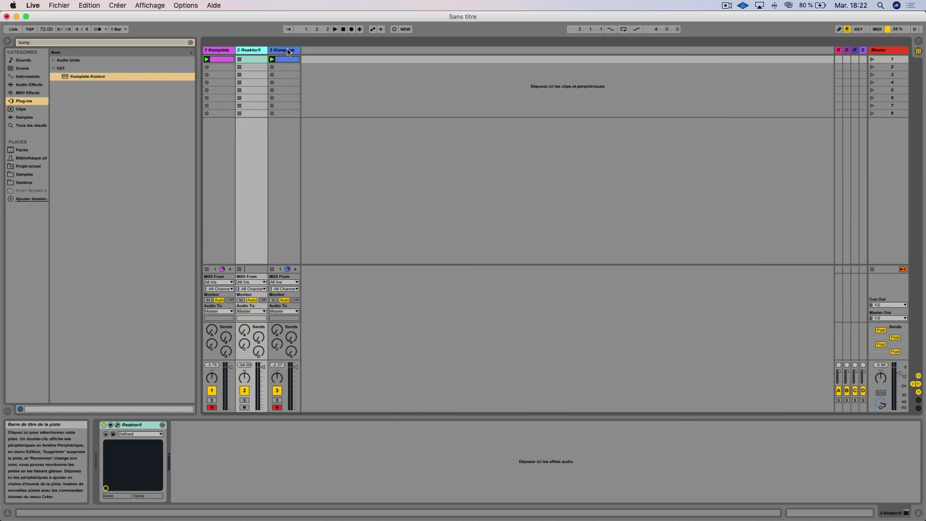
click(284, 50)
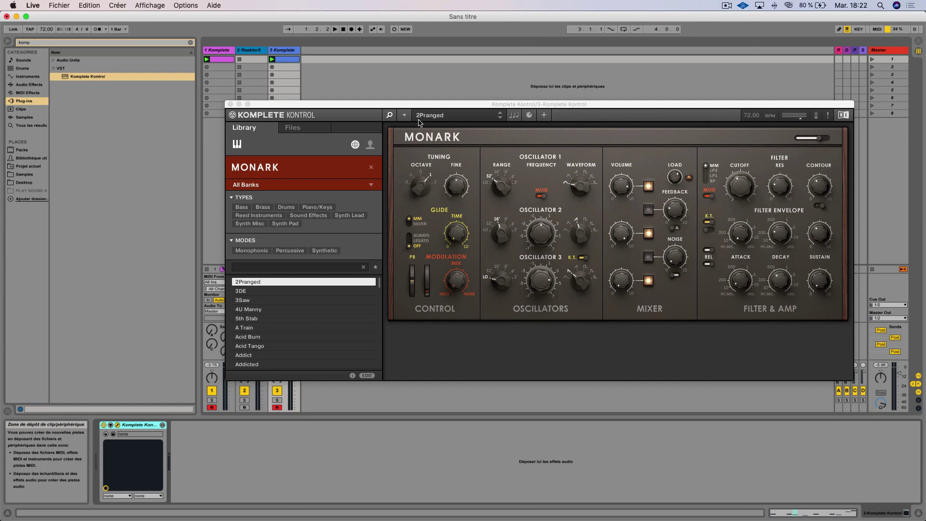
click(544, 117)
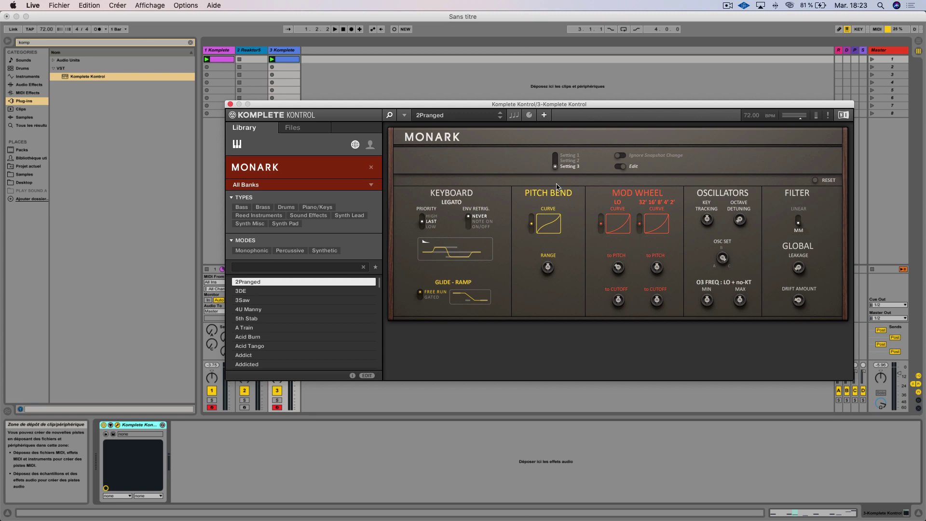
click(541, 116)
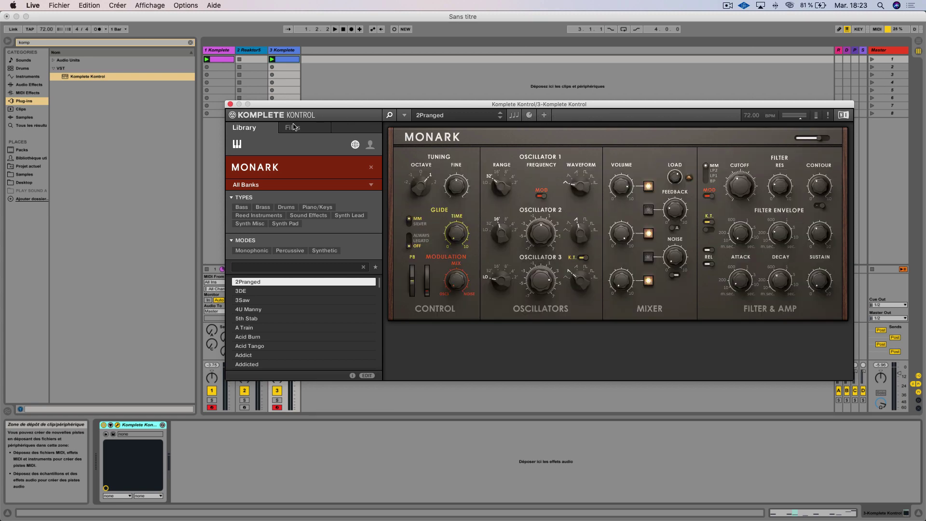
Select the Reaktor5 track and open its Monark plug-in window.
click(218, 50)
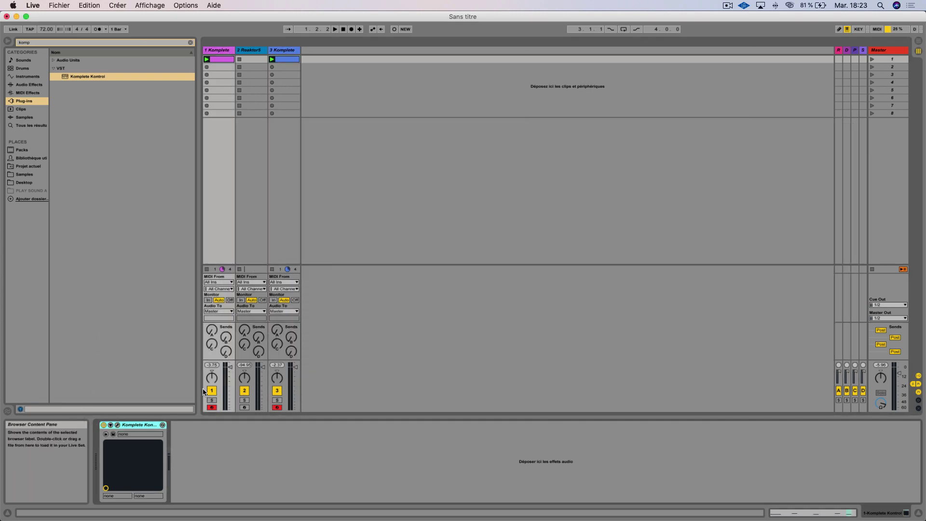
click(259, 50)
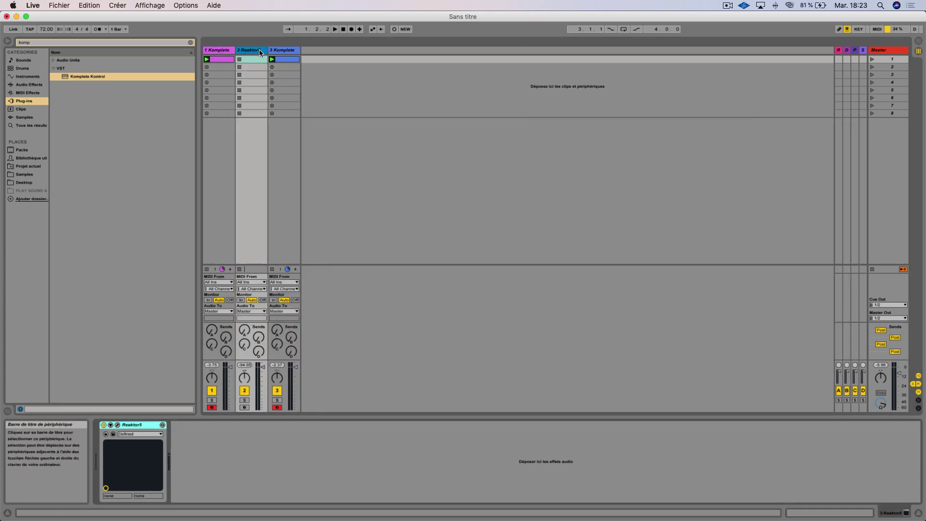
click(117, 424)
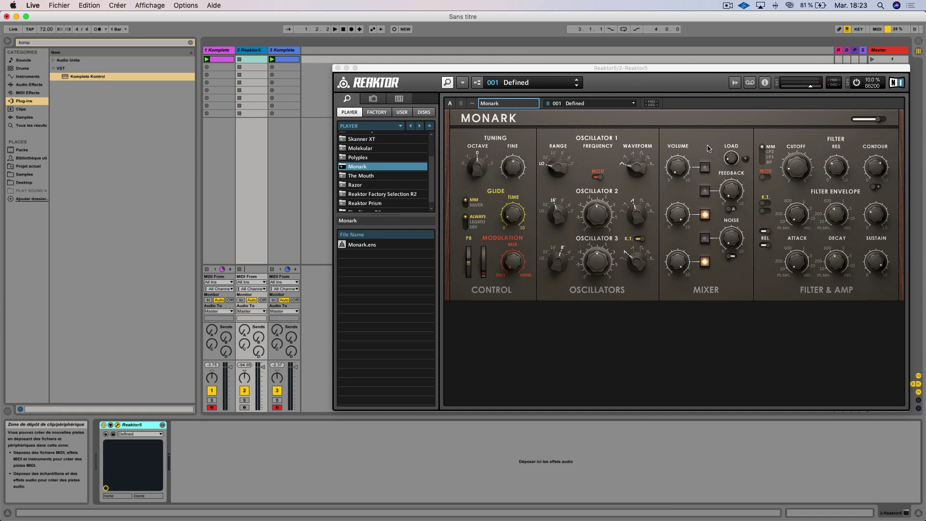
Switch on oscillator 1 in Monark's mixer, keep oscillator 2 on, and turn oscillator 3's range down to LO.
click(704, 171)
click(597, 177)
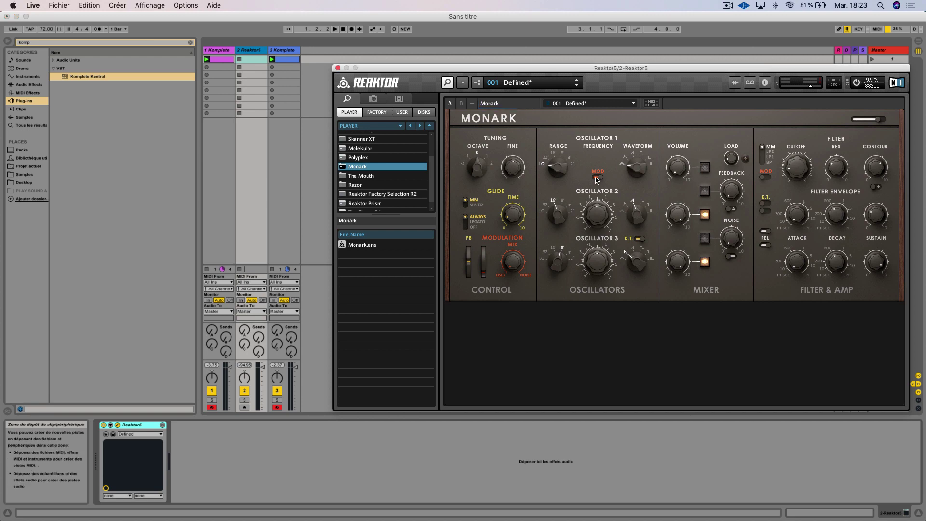
click(597, 177)
click(704, 214)
click(704, 215)
click(704, 167)
click(704, 214)
click(704, 215)
drag(558, 262, 544, 314)
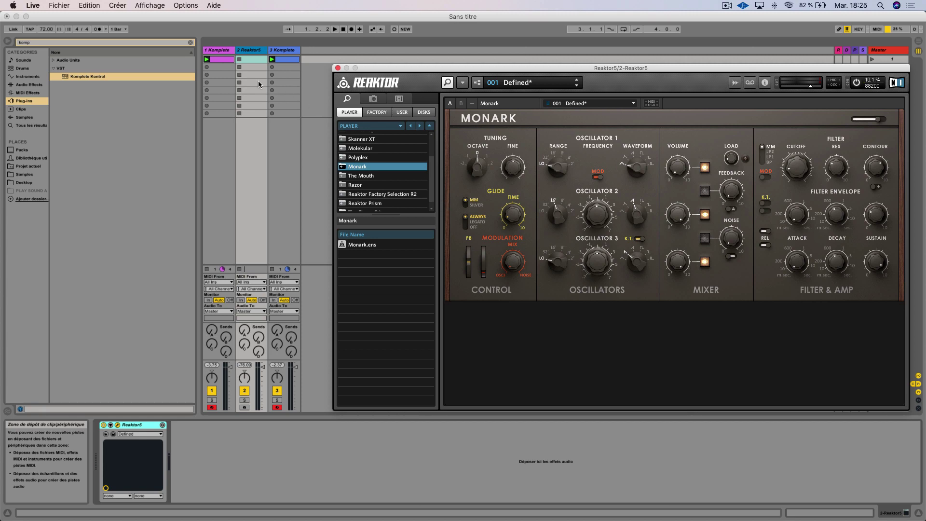
Solo track 1 and open its Komplete Kontrol window with the Polyplex instrument.
click(212, 400)
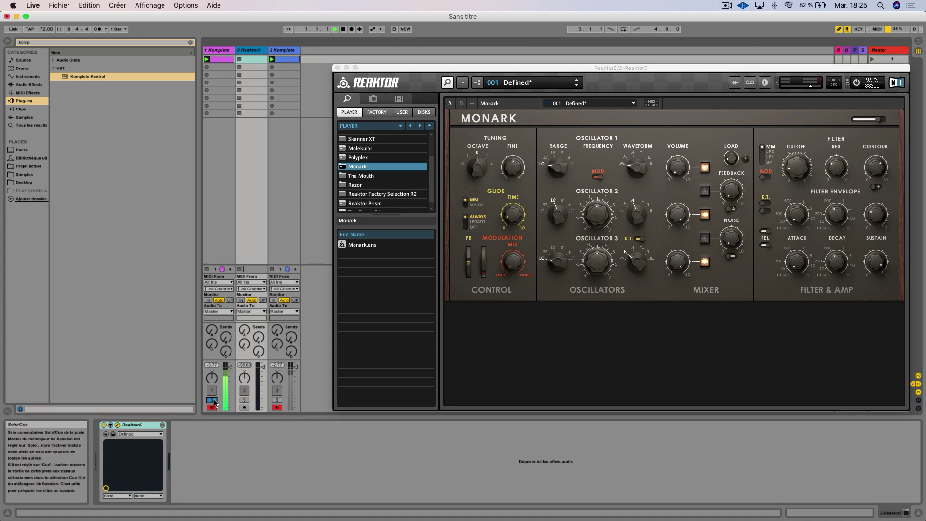
click(218, 50)
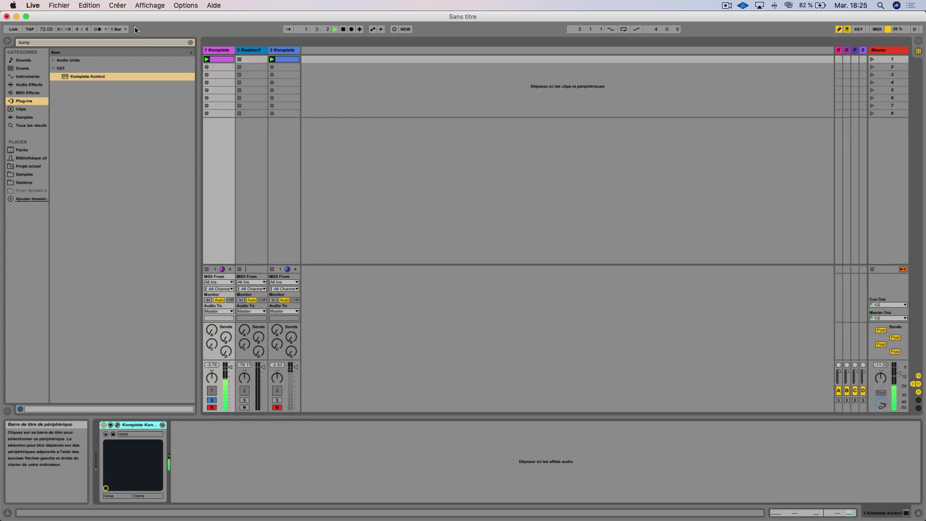
click(117, 426)
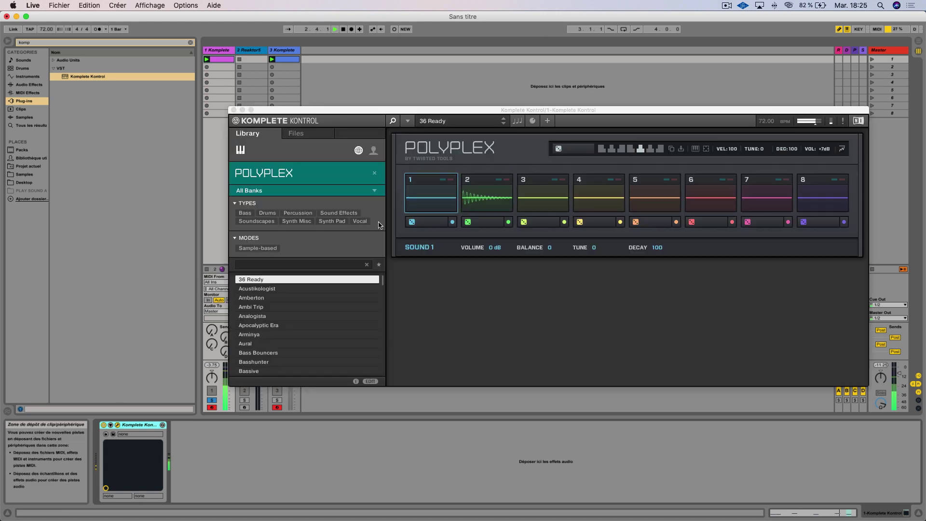
Show the MIDI notes of track 1's first clip, close the plug-in window, and place the insertion marker at 1.1.4.
click(223, 59)
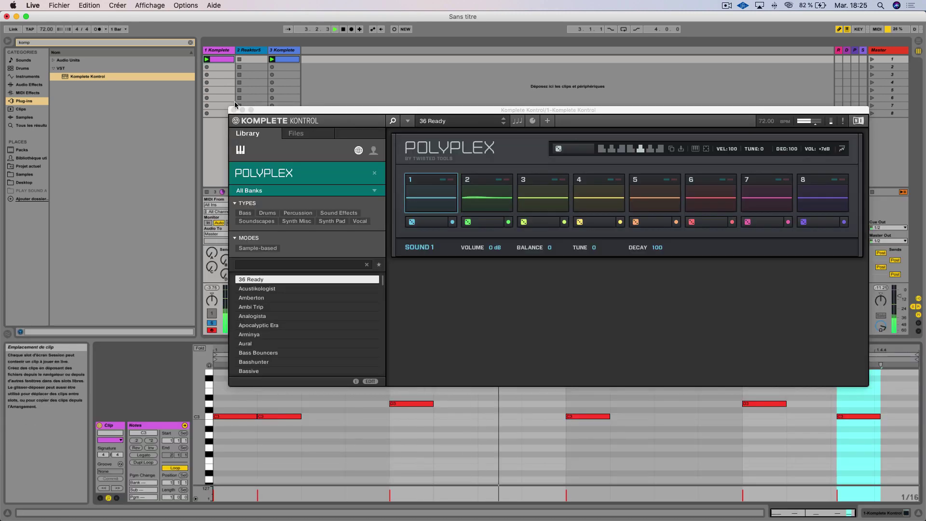
click(233, 110)
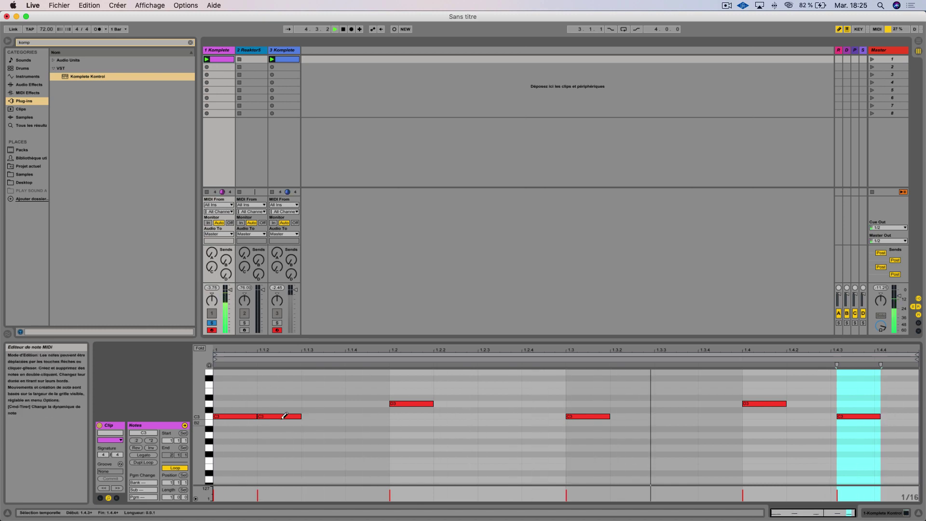
click(325, 418)
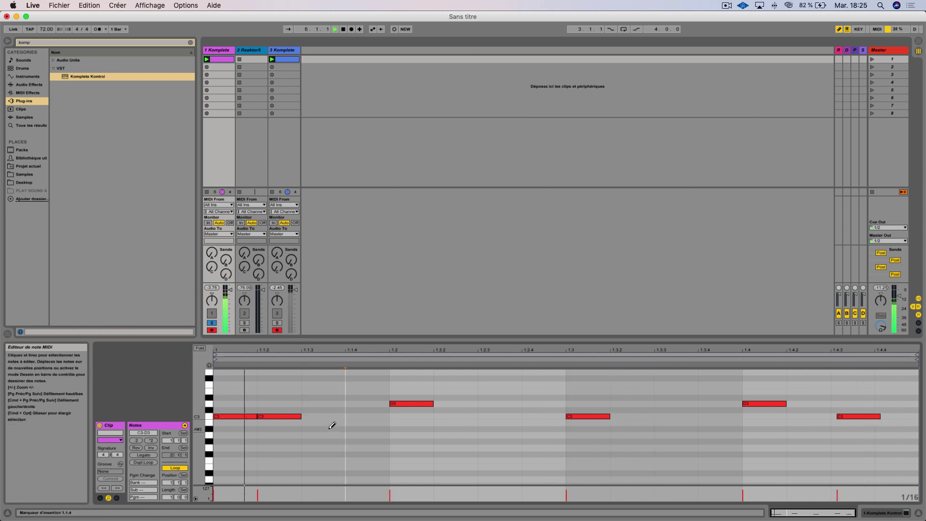
key(Tab)
key(Tab)
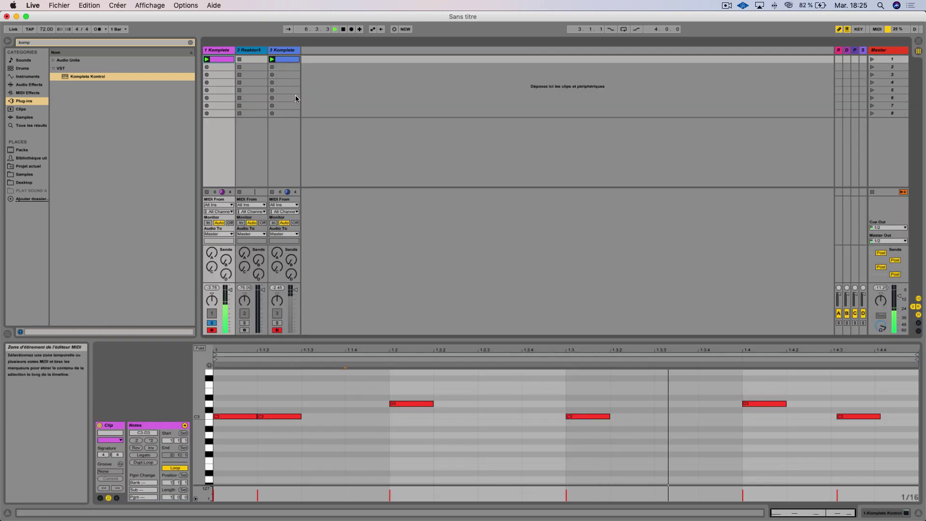
Stop playback, unsolo track 1, and show the MIDI notes of track 3's first clip.
key(space)
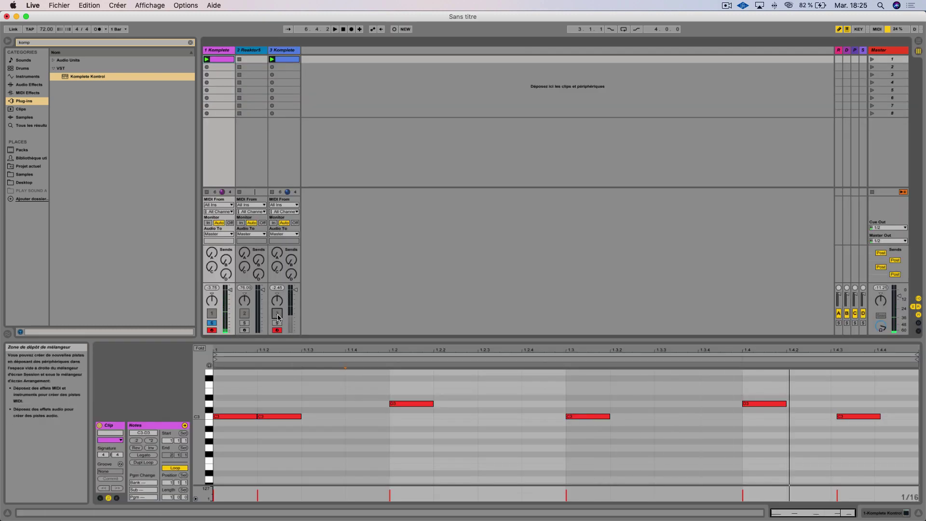
click(212, 322)
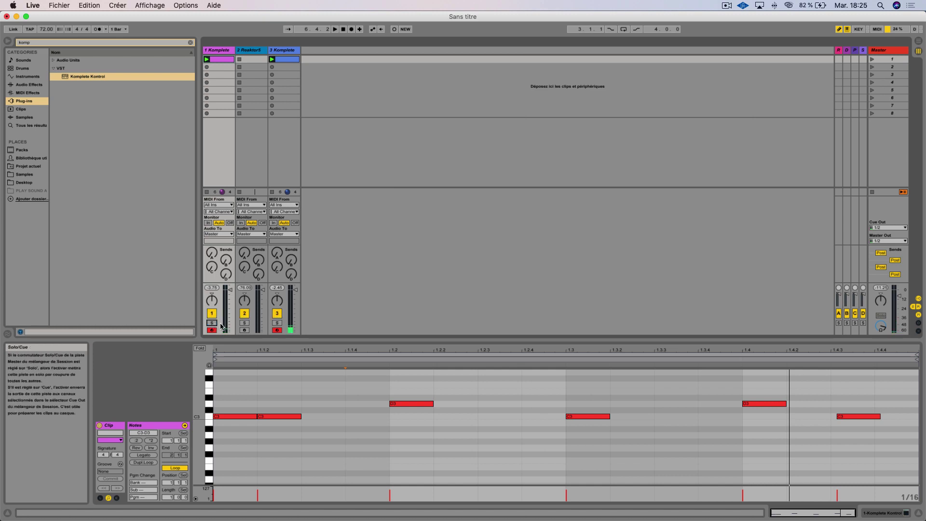
click(291, 61)
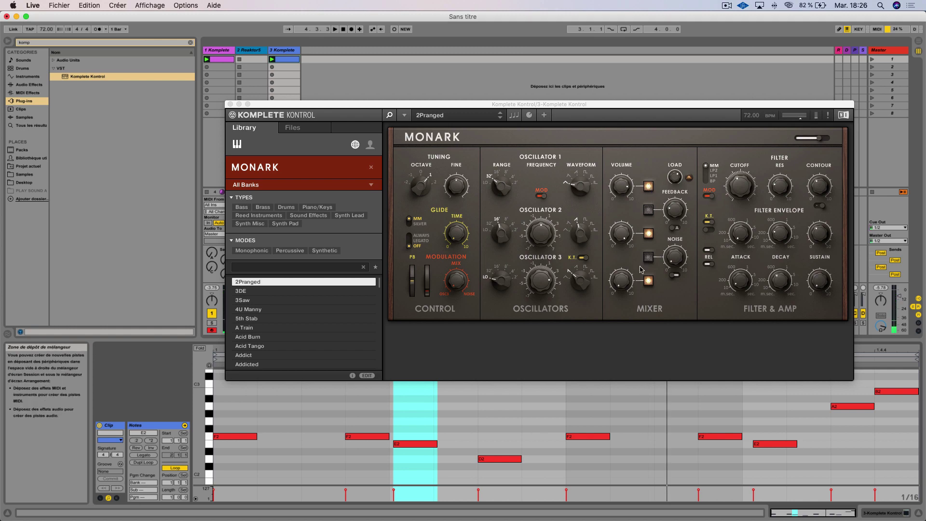
Compare the sound with oscillator 1 off and on, and leave only oscillator 1 active in Monark's mixer.
click(646, 186)
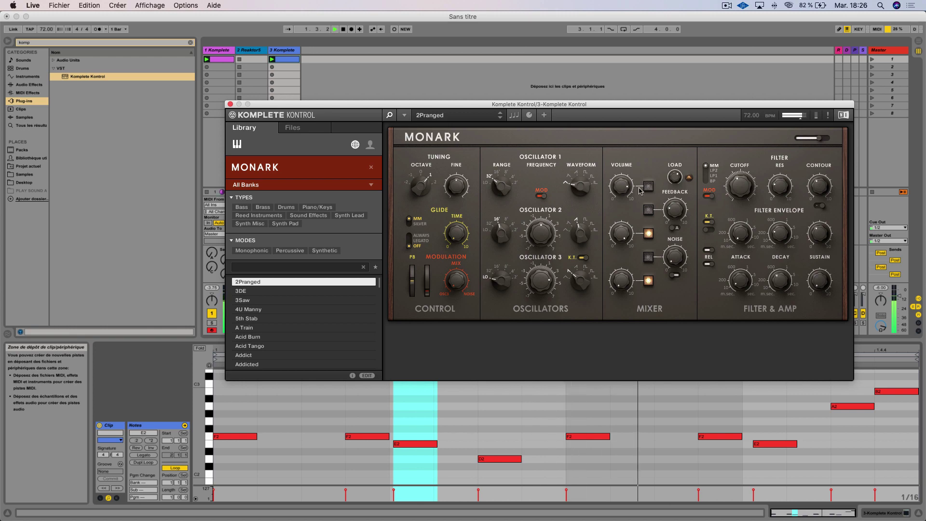
click(648, 187)
click(648, 233)
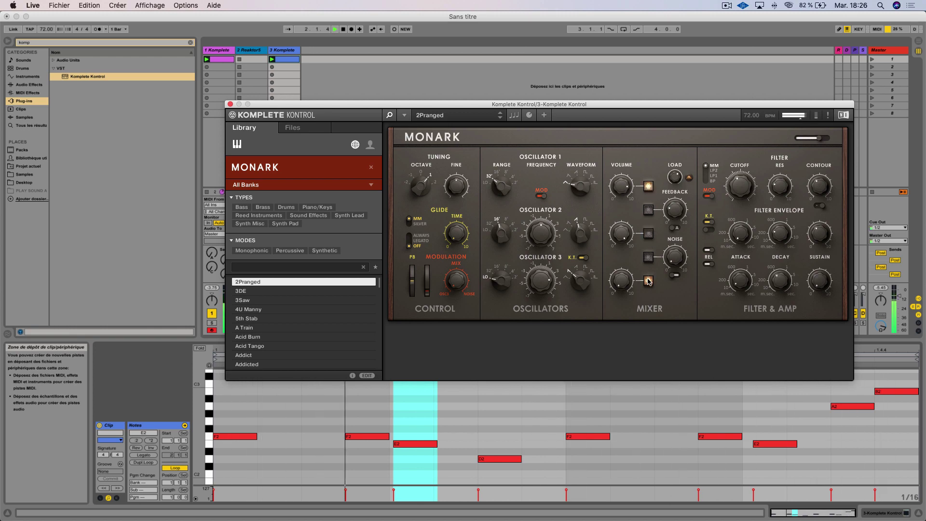
click(648, 282)
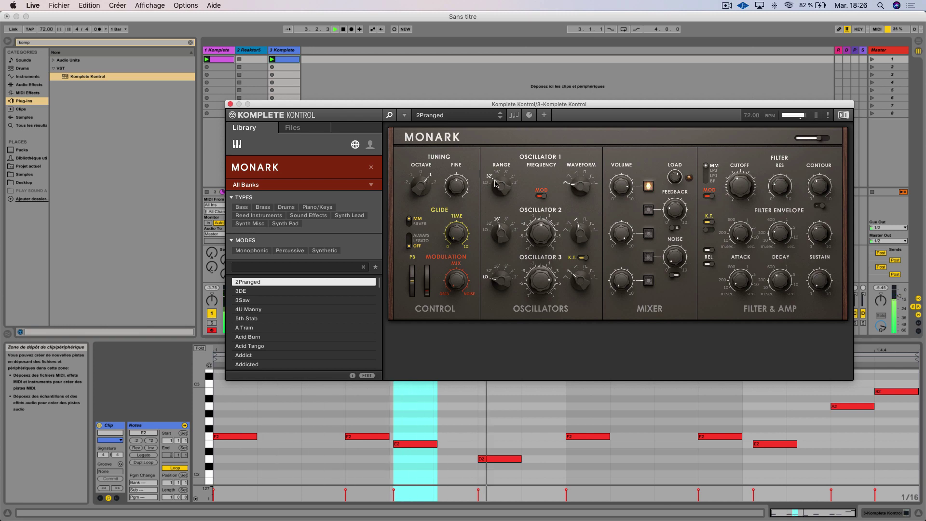
Audition oscillator 1 at the 8' range and across its waveforms, returning to 32' and the first waveform.
drag(504, 182, 509, 173)
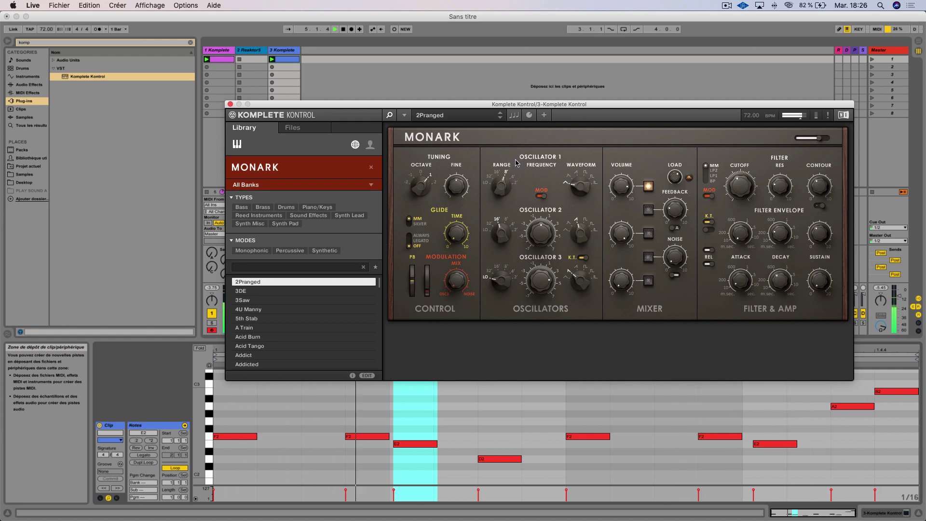
mouse_move(516, 163)
mouse_down()
mouse_move(522, 146)
mouse_move(510, 172)
mouse_up()
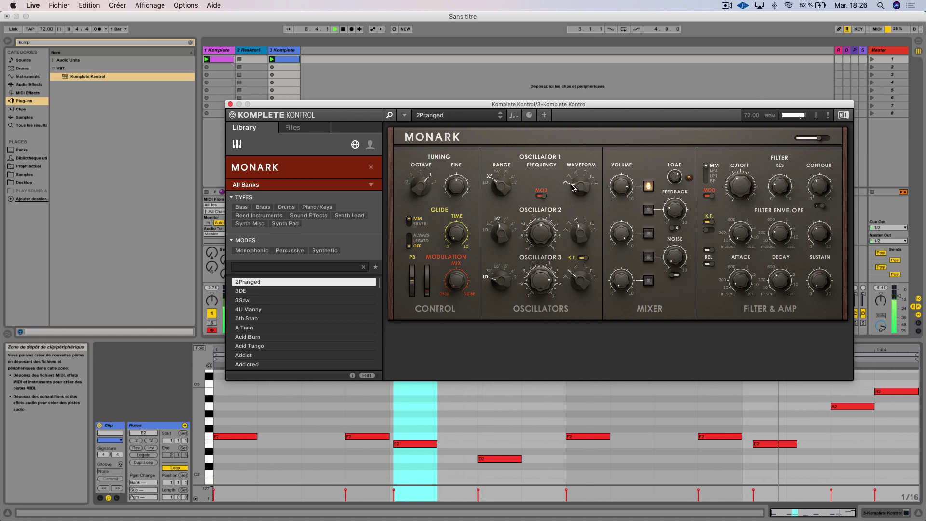
drag(573, 189, 584, 167)
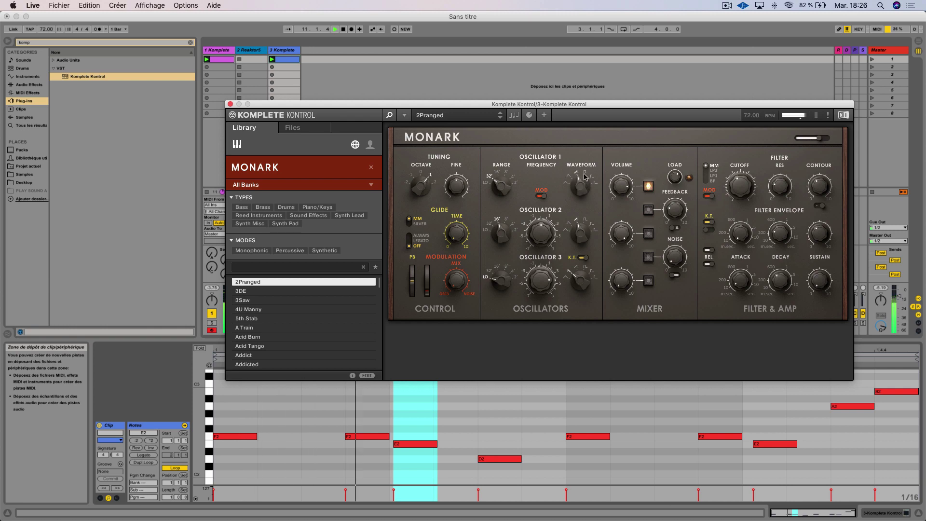
drag(584, 176, 588, 172)
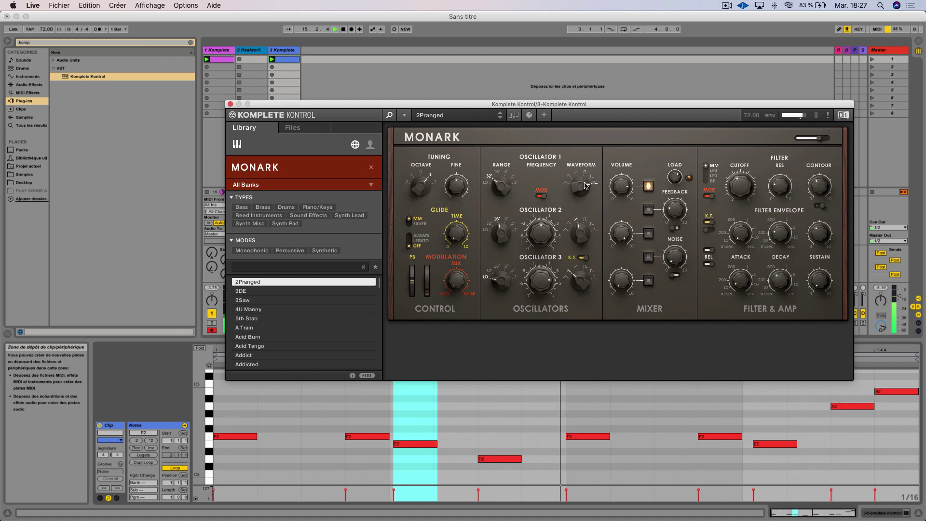
drag(584, 187, 569, 220)
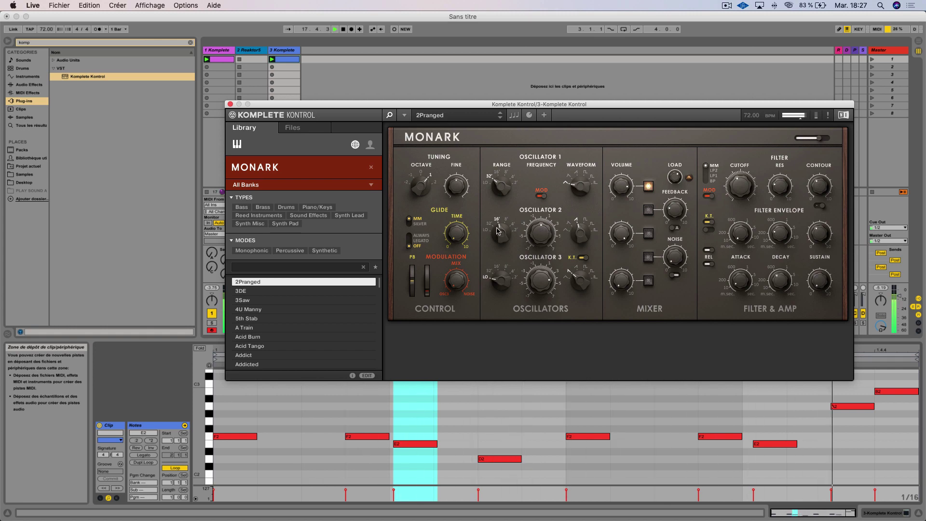
Switch on oscillator 2 in the mixer and reset its frequency to the default.
click(648, 235)
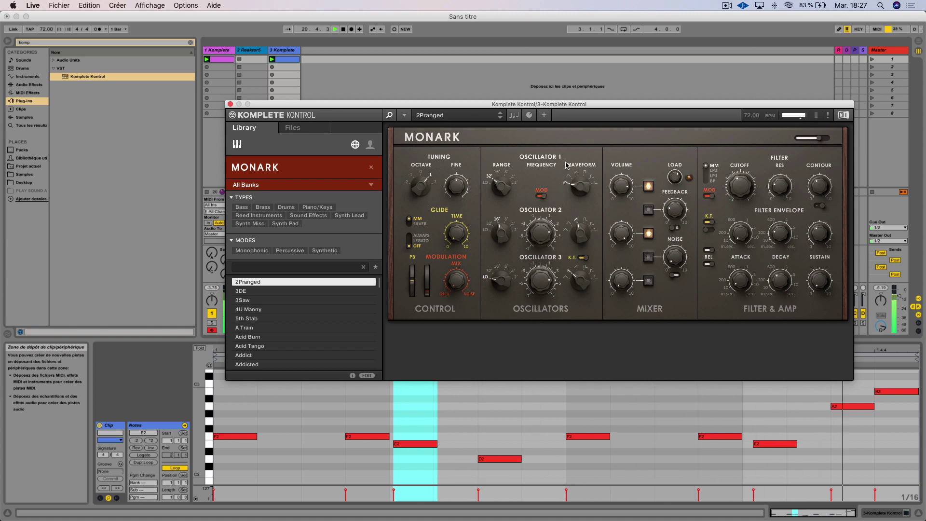
right_click(546, 230)
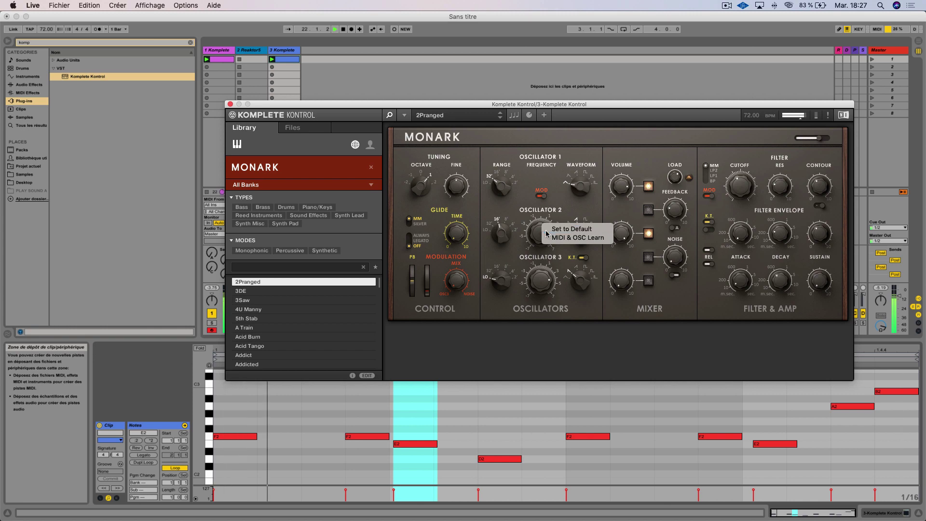
click(559, 229)
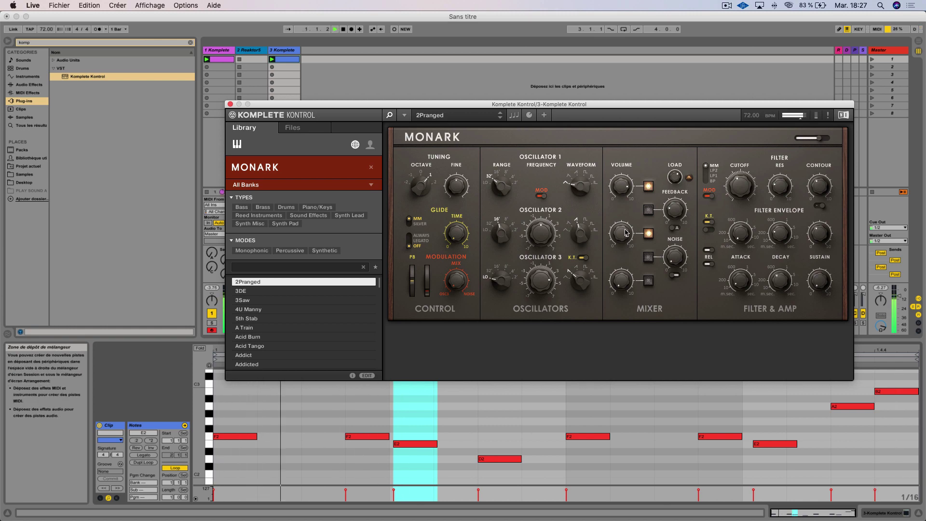
Switch on oscillator 3 in the mixer, try its waveform and higher ranges, and set its range to 16'.
click(648, 281)
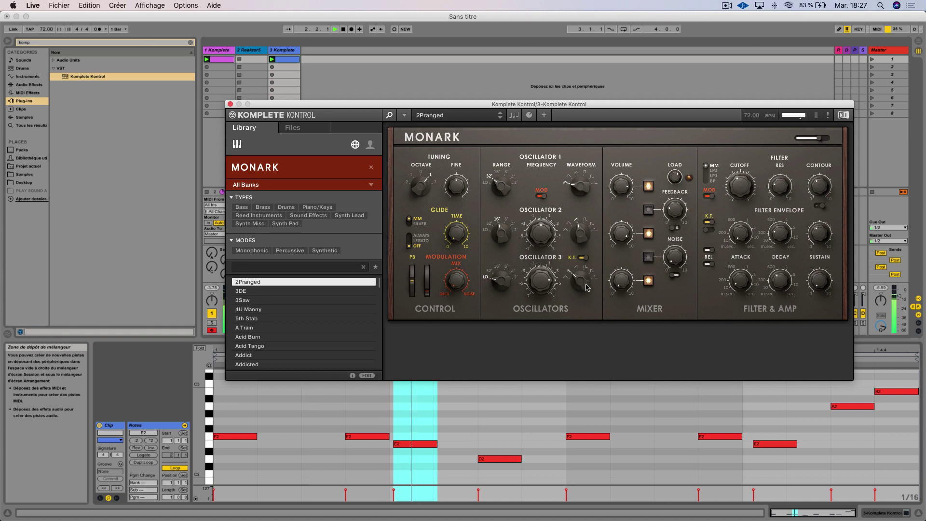
drag(582, 278, 537, 313)
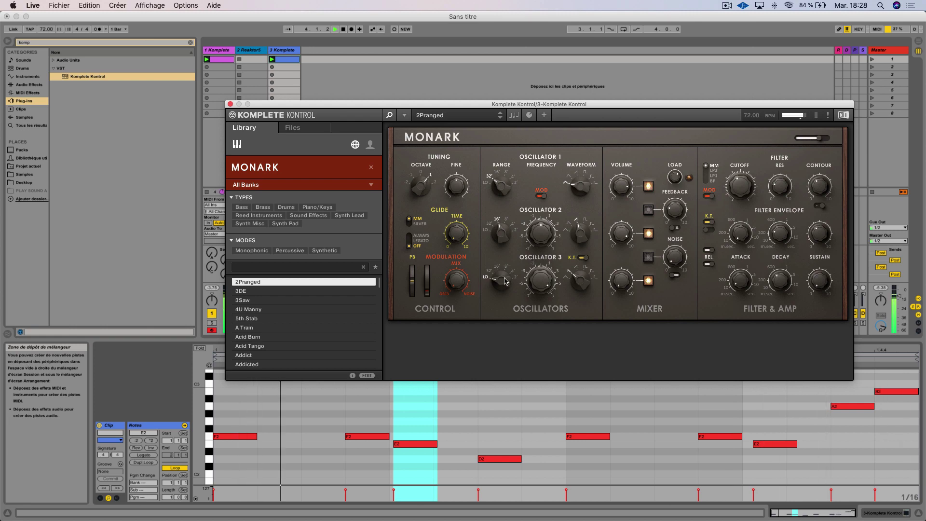
drag(512, 266, 527, 250)
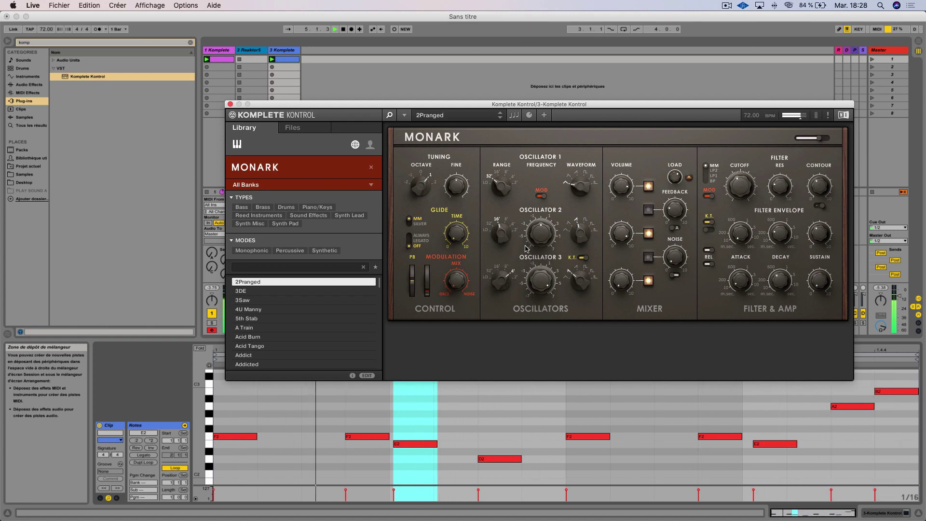
click(578, 259)
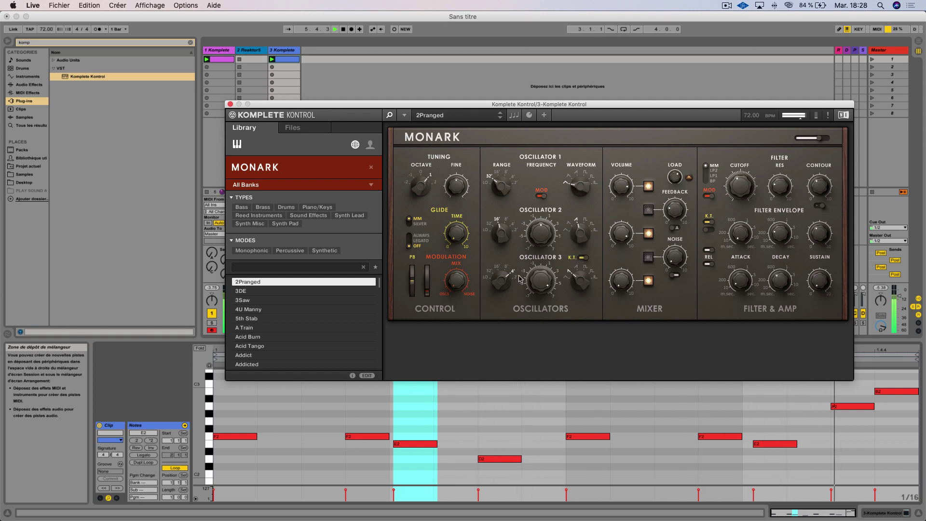
drag(500, 282, 496, 309)
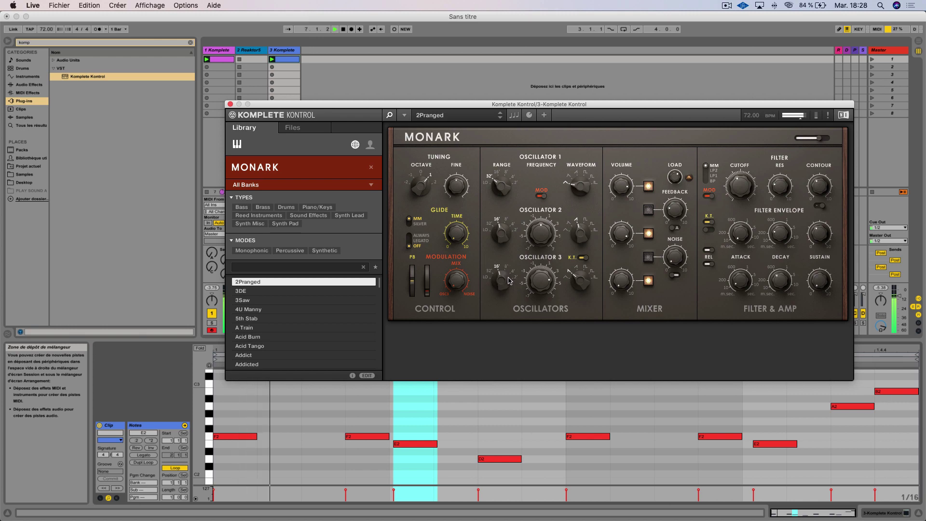